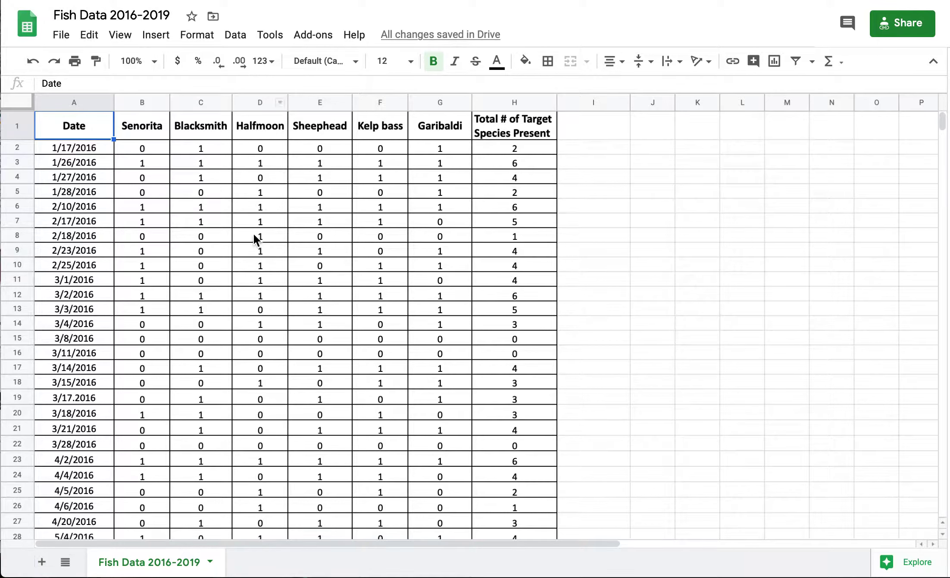
Start making a copy of the spreadsheet from the File menu, then cancel it
left_click(59, 42)
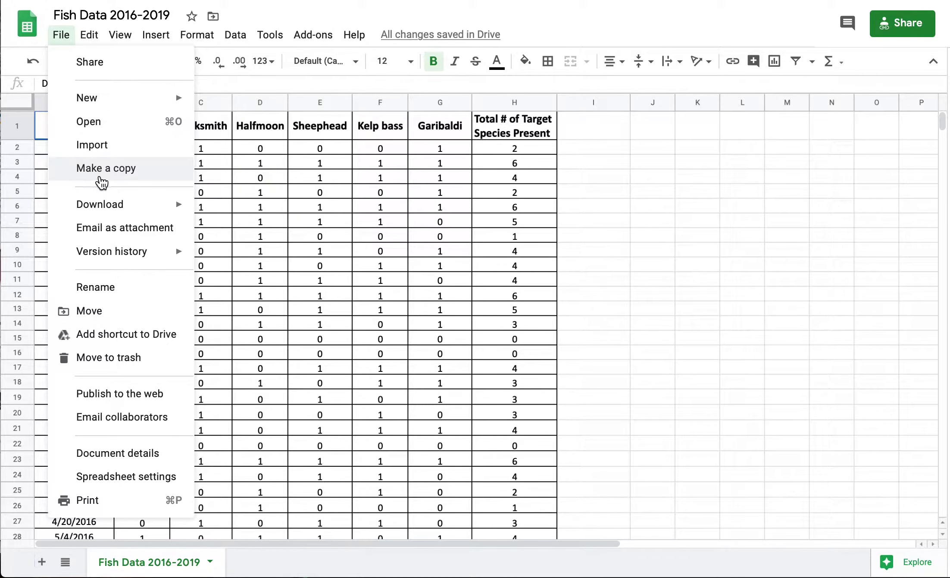
left_click(116, 169)
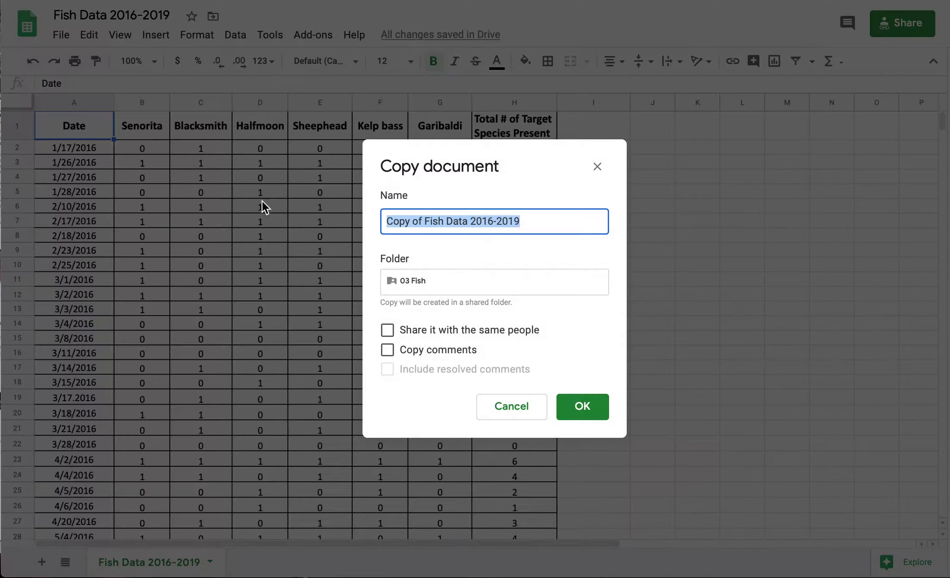
left_click(512, 414)
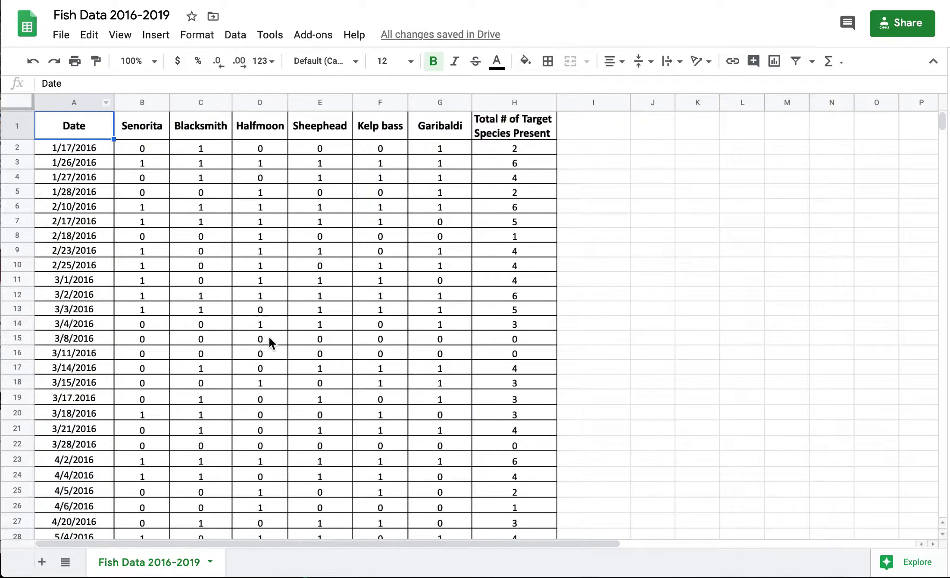
Inspect the data: dates in column A, species headers B1:G1, and first Senorita, Blacksmith, Halfmoon values
scroll(276, 383, "down", 20)
scroll(275, 386, "down", 18)
scroll(276, 383, "up", 20)
left_click(97, 148)
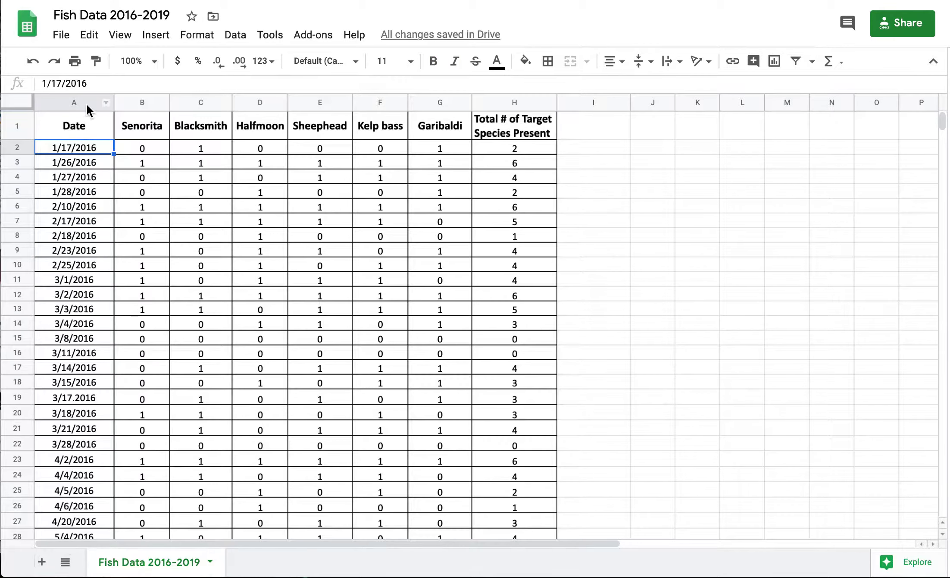
left_click(88, 163)
left_click(86, 196)
left_click(84, 150)
left_click_drag(145, 127, 446, 121)
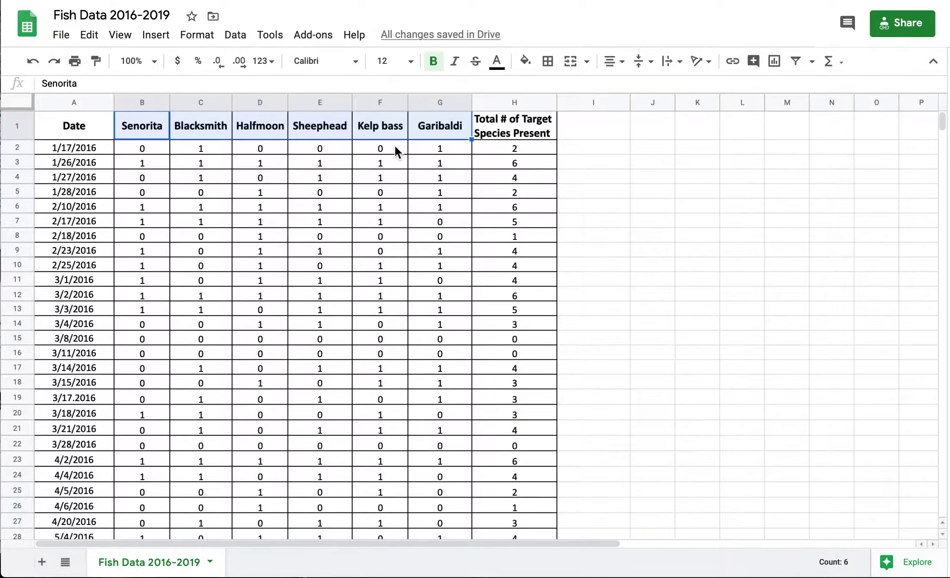
left_click(151, 146)
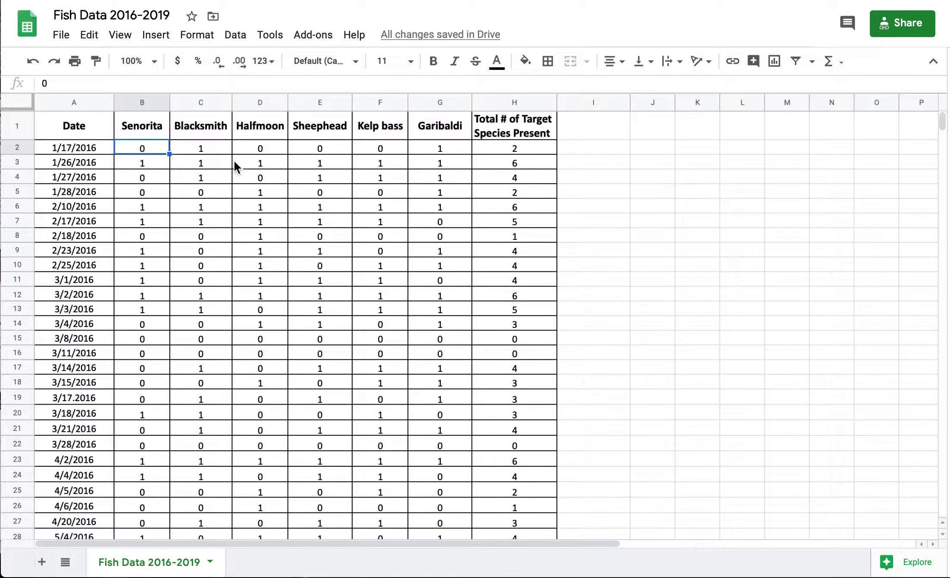
left_click(215, 148)
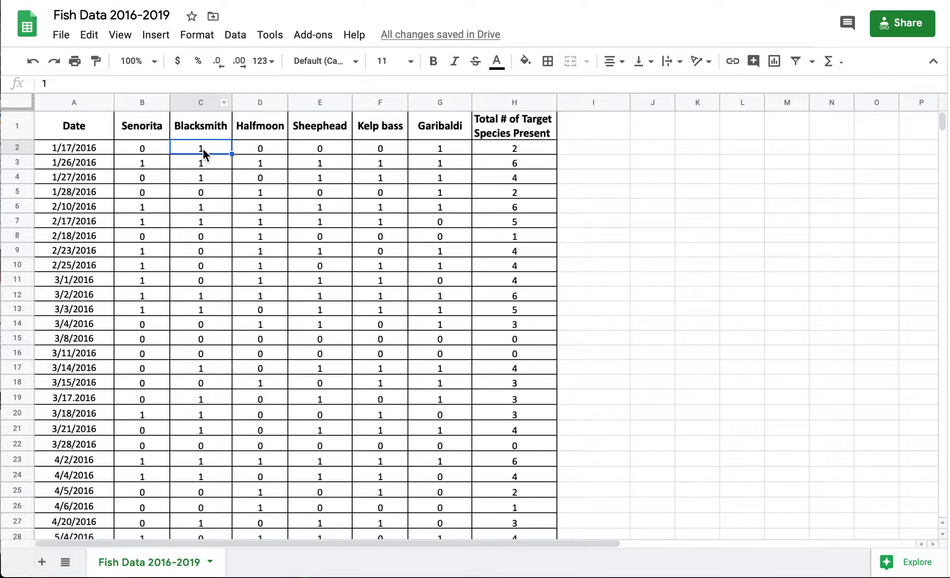
left_click(272, 150)
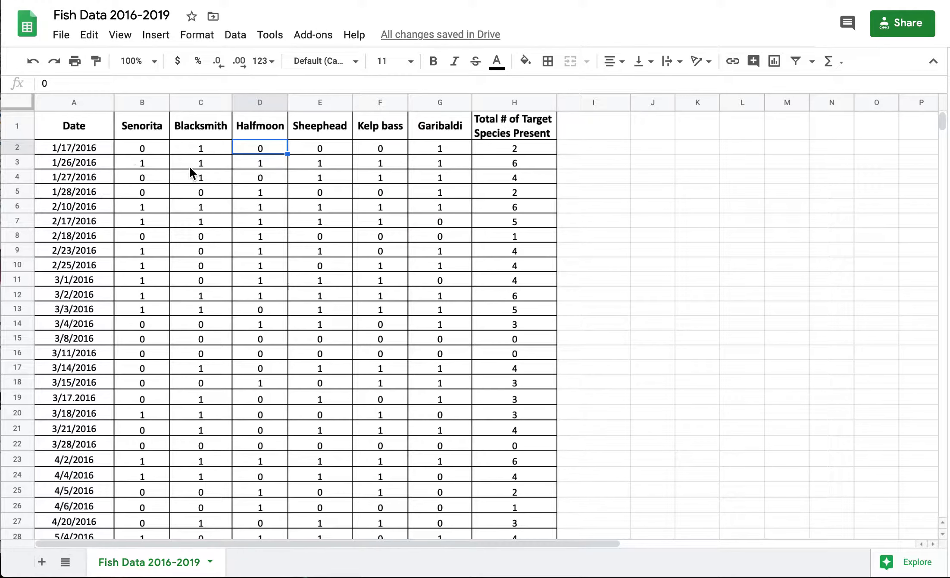
Scroll through the data rows and reselect the first date in A2
scroll(189, 165, "down", 3)
scroll(189, 166, "up", 3)
scroll(108, 274, "down", 20)
scroll(108, 274, "down", 20)
scroll(108, 274, "down", 5)
scroll(108, 274, "up", 20)
left_click(98, 146)
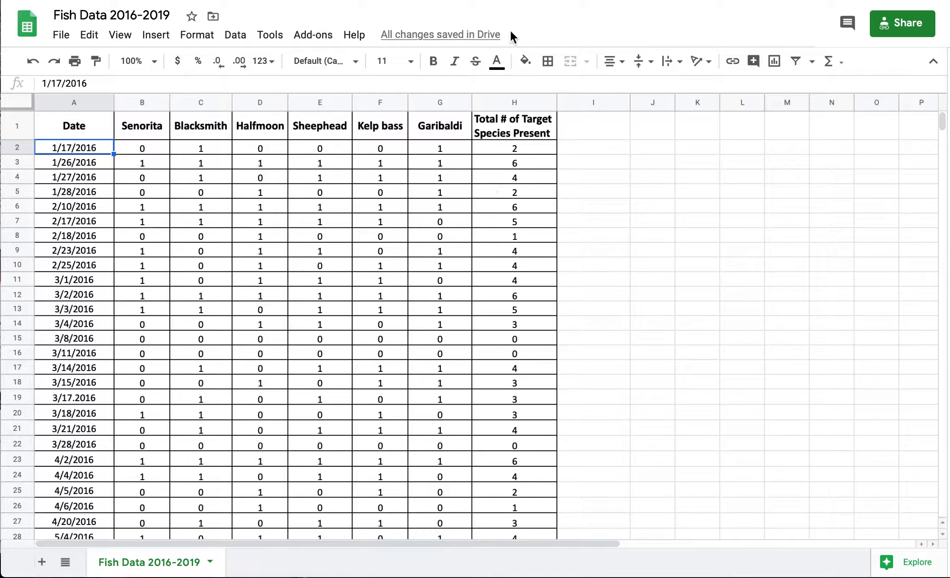
Switch to Plankton Data 2018-2019, review Plankton Raw Data, then return to Average by Month
left_click(505, 0)
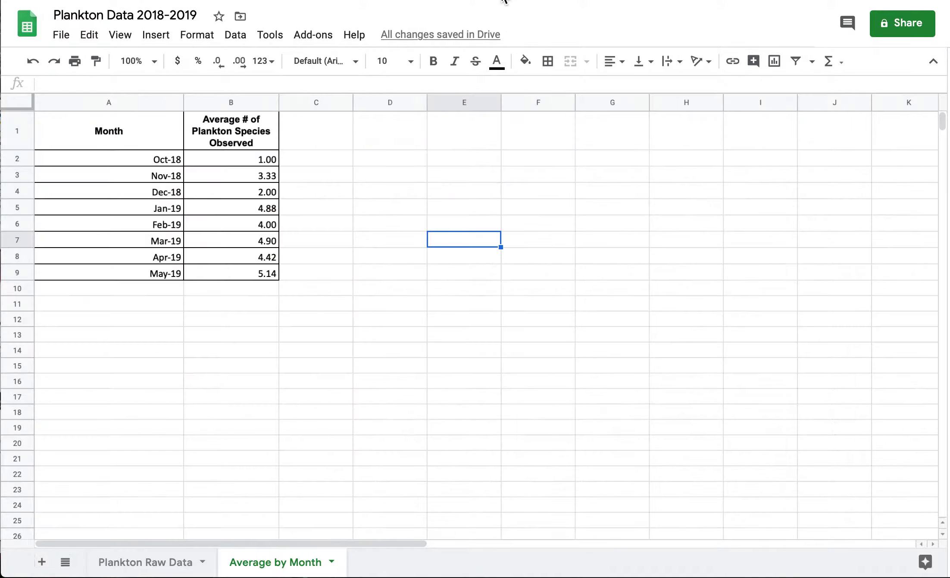
left_click(162, 561)
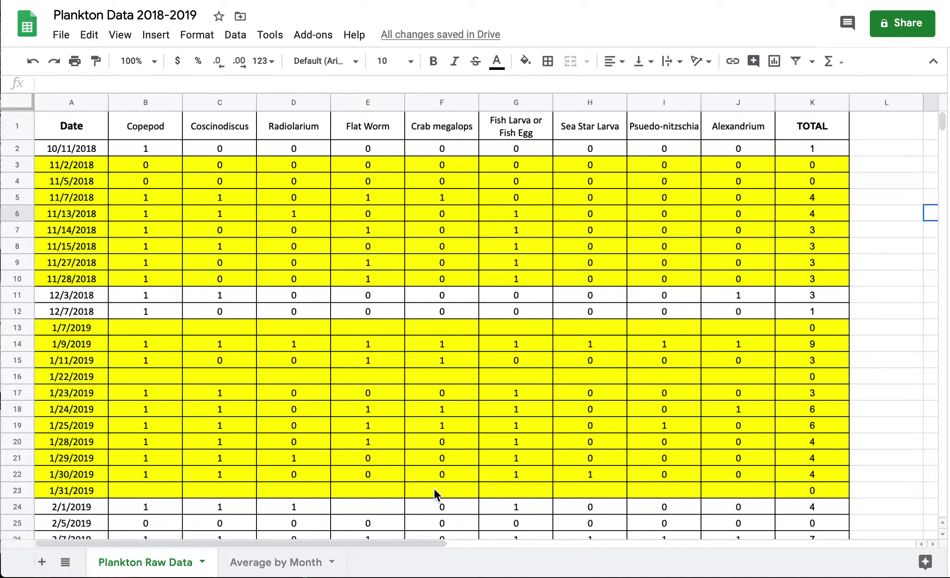
scroll(151, 320, "down", 5)
scroll(151, 320, "up", 5)
left_click(257, 564)
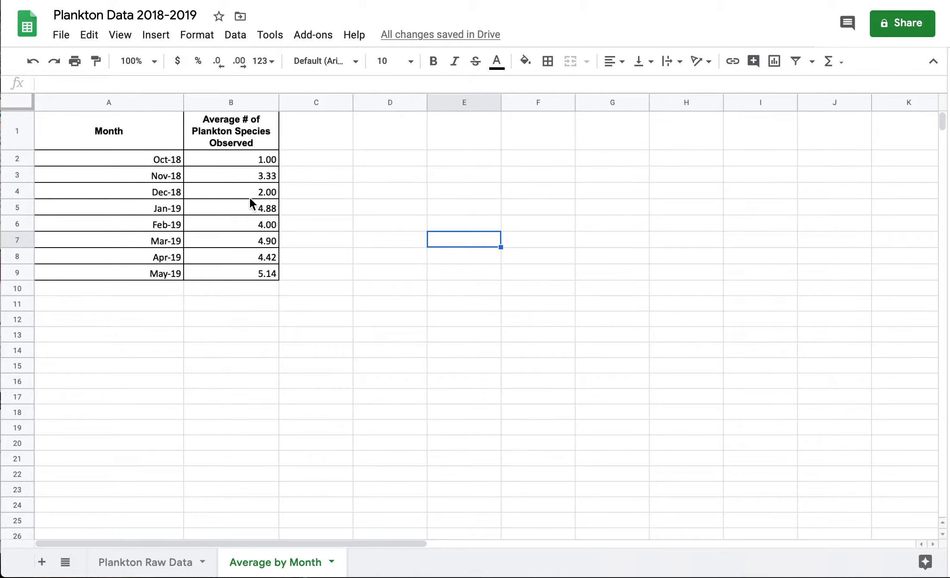
left_click(299, 317)
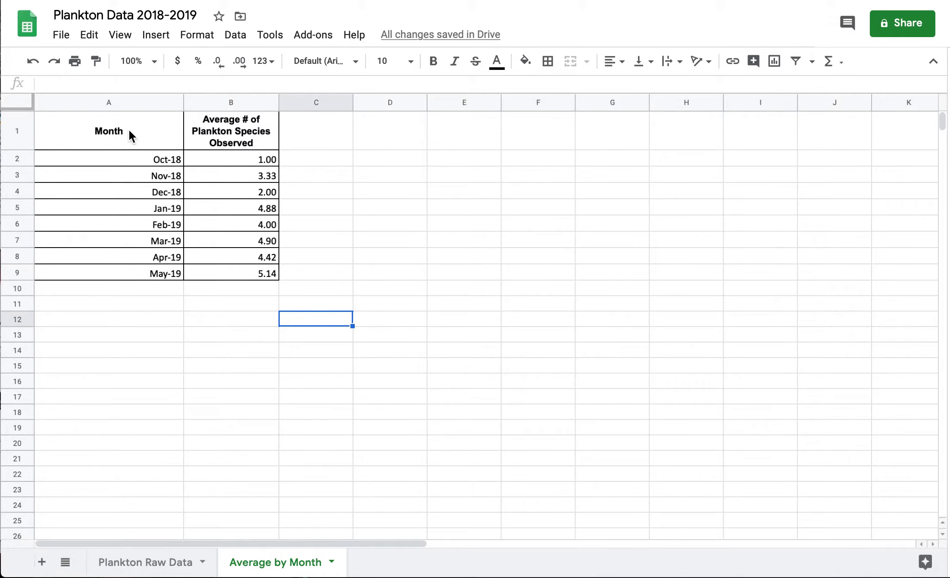
Select the month and average table A1:B9 and insert a chart from it
left_click_drag(129, 128, 223, 264)
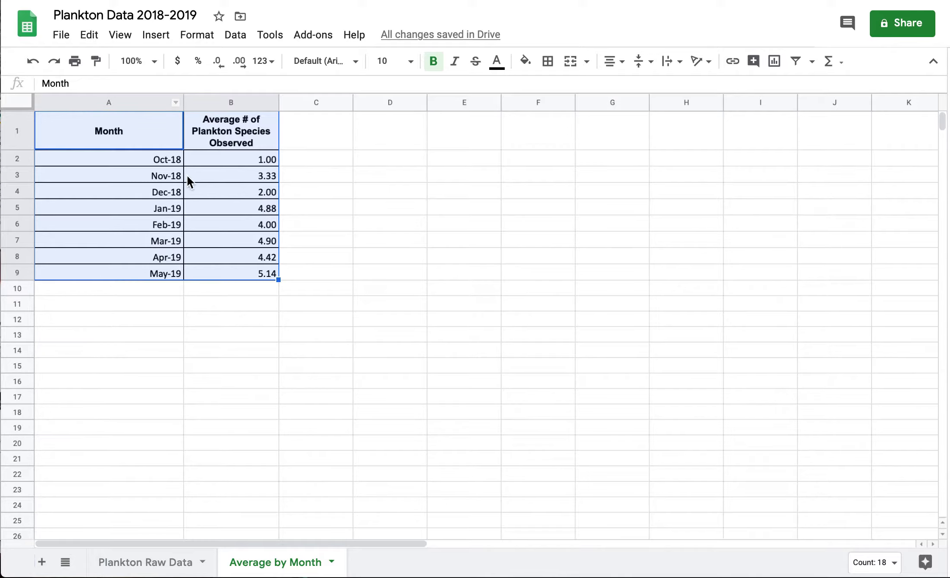
left_click(163, 37)
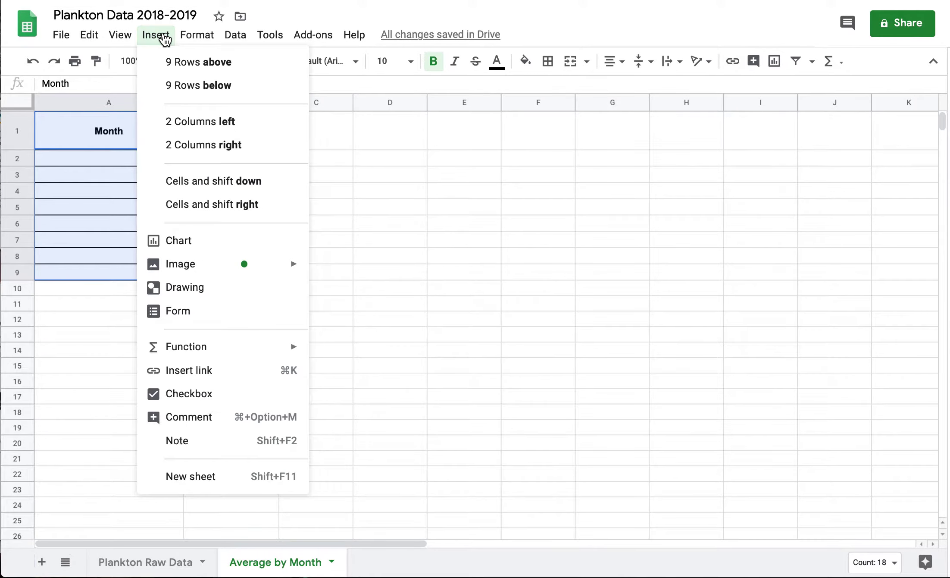
left_click(205, 242)
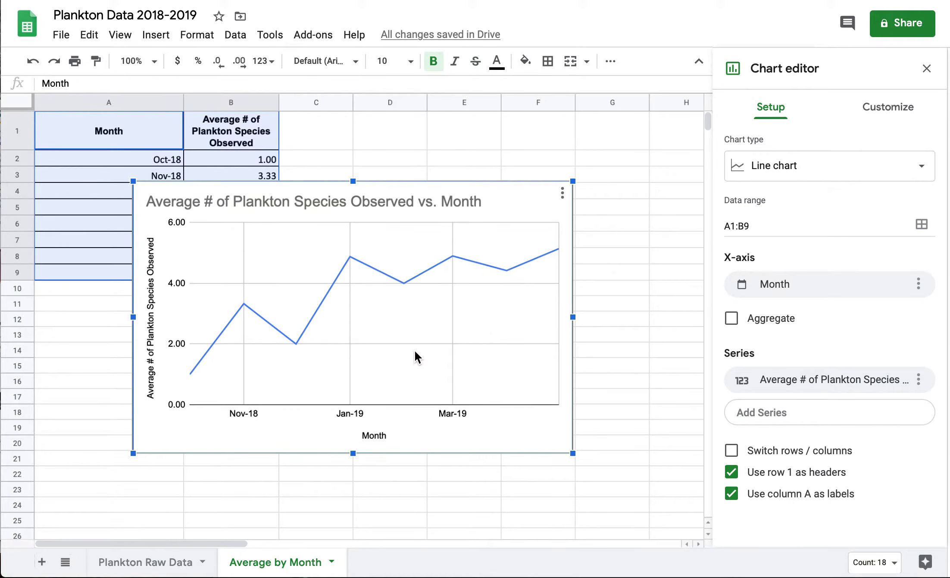
Change the chart type to Scatter chart after briefly trying a column chart
left_click(815, 172)
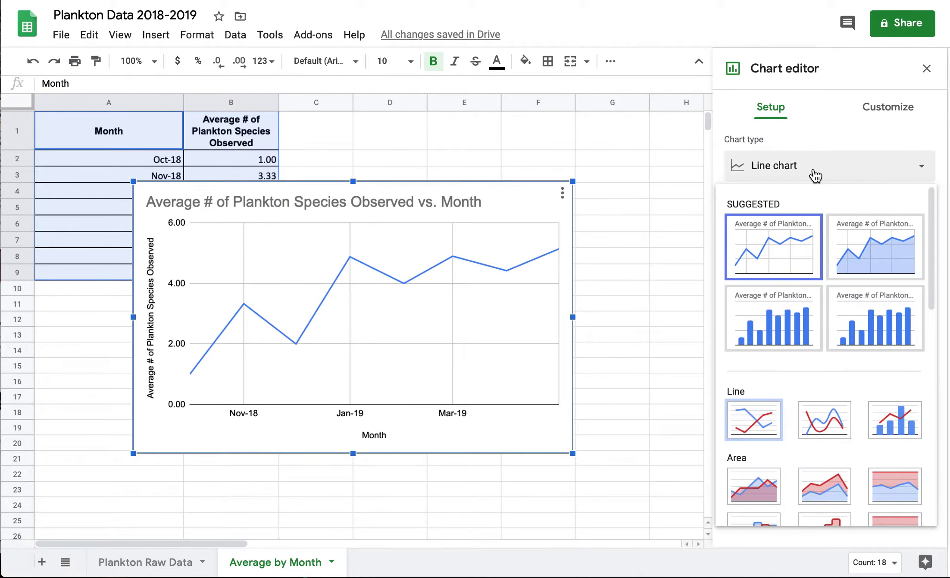
left_click(782, 319)
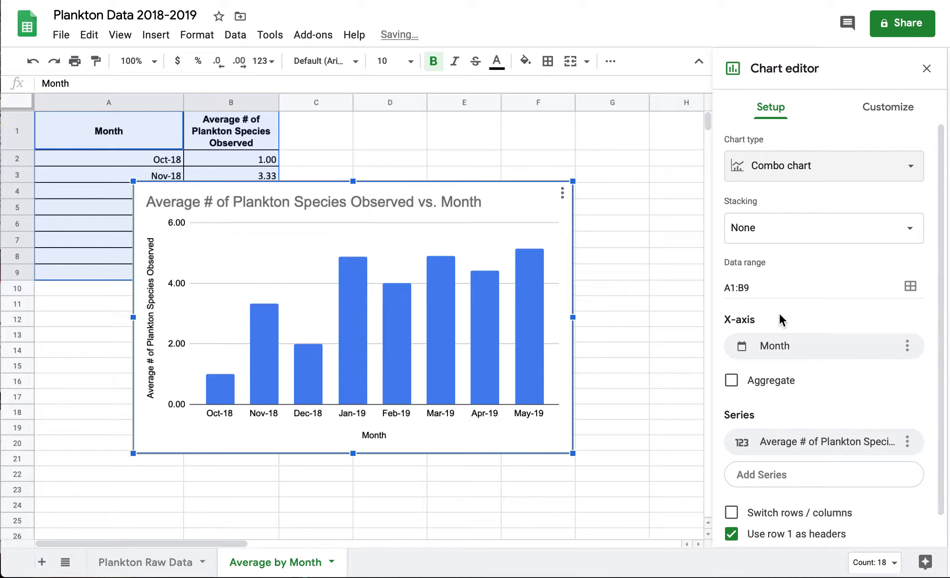
left_click(793, 173)
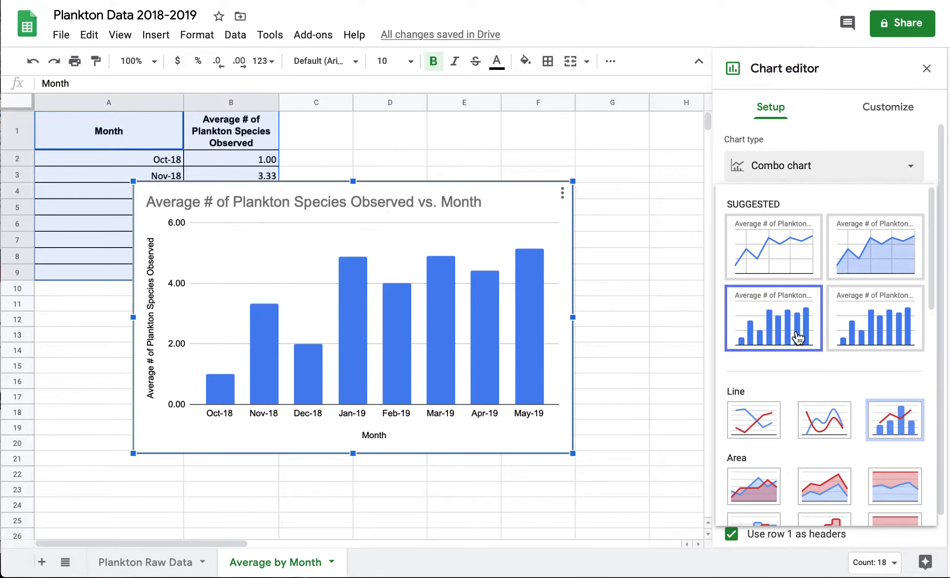
scroll(799, 336, "down", 6)
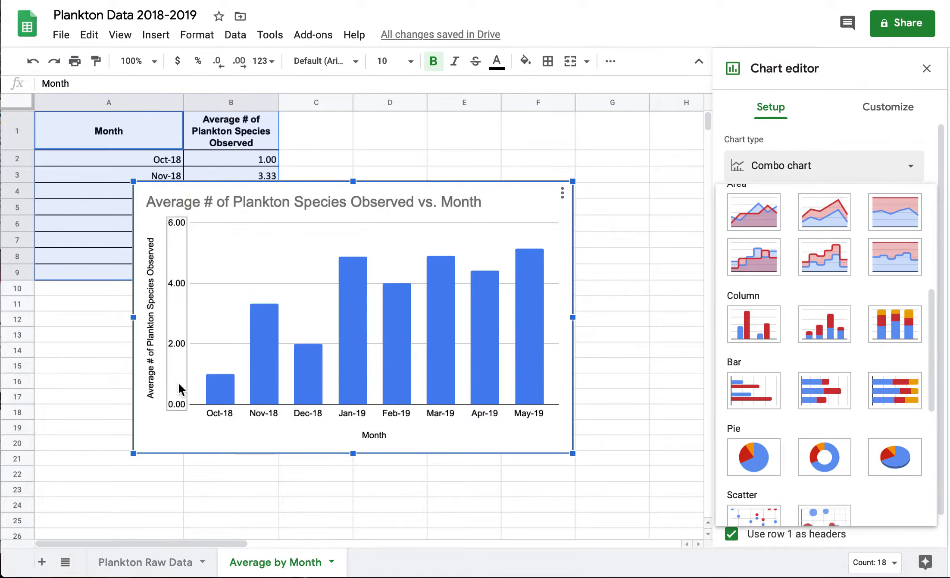
scroll(757, 343, "down", 3)
left_click(758, 366)
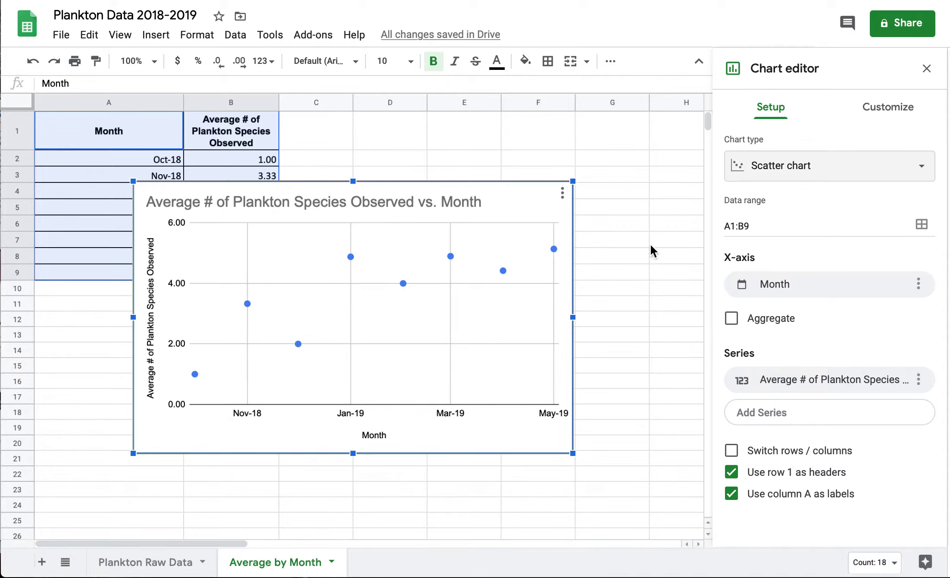
Under Customize > Series, enable Trendline to add a linear fit through the points
left_click(888, 116)
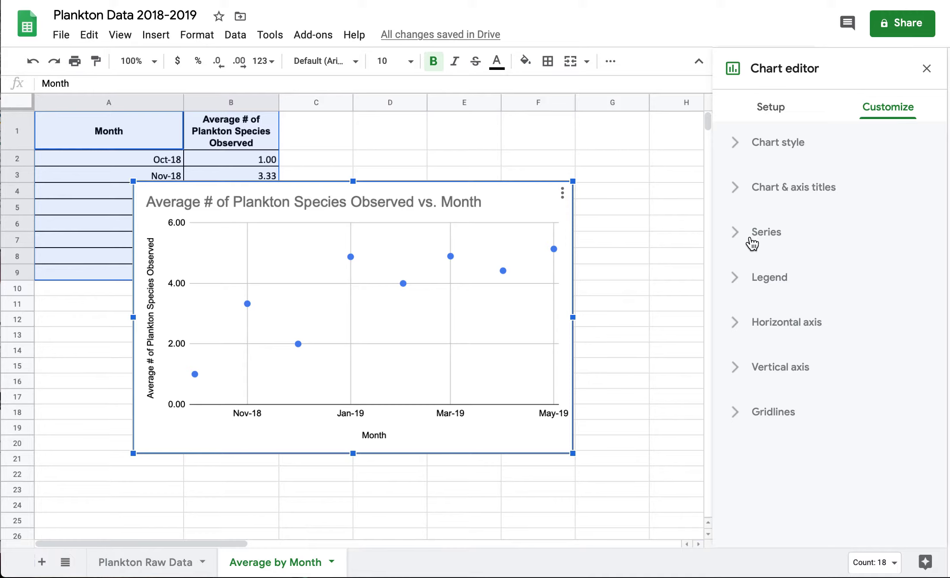
left_click(751, 242)
scroll(816, 358, "down", 5)
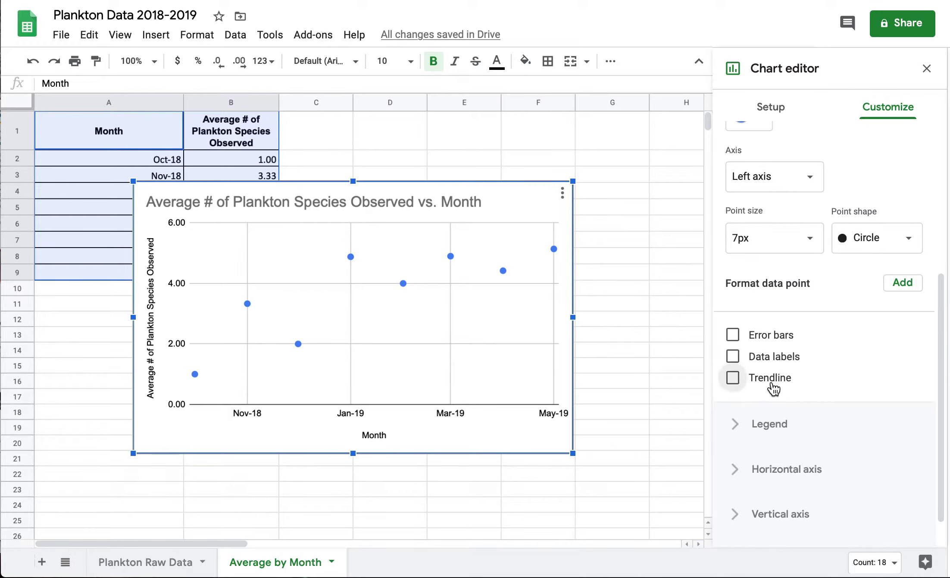
left_click(772, 382)
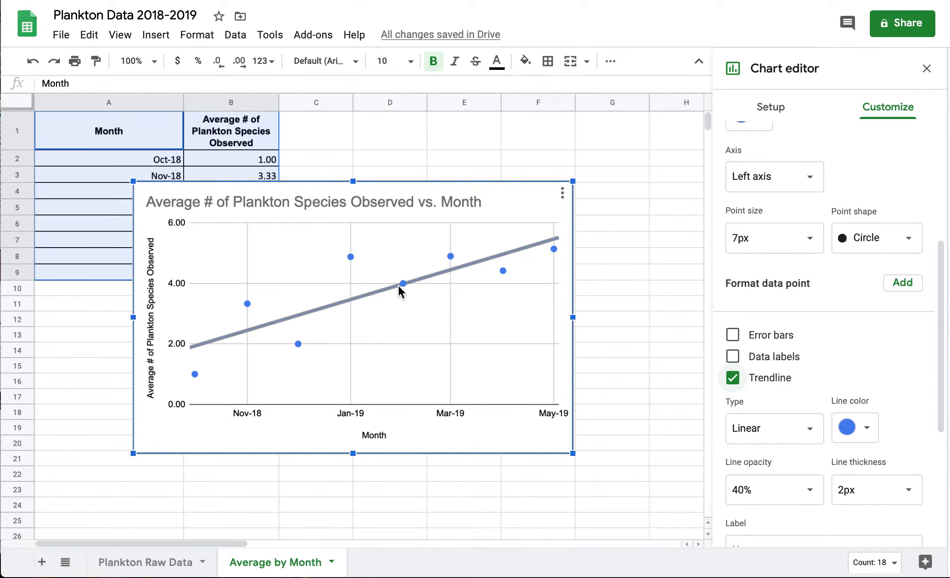
scroll(887, 363, "down", 3)
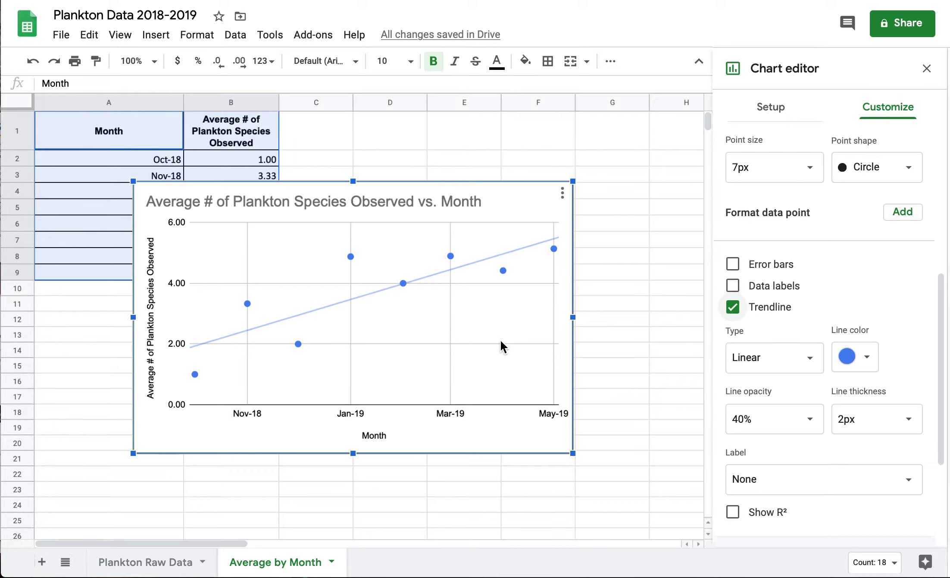
Set the trendline label to Use Equation, showing 0.0167*x + -721 in the legend
scroll(786, 331, "down", 2)
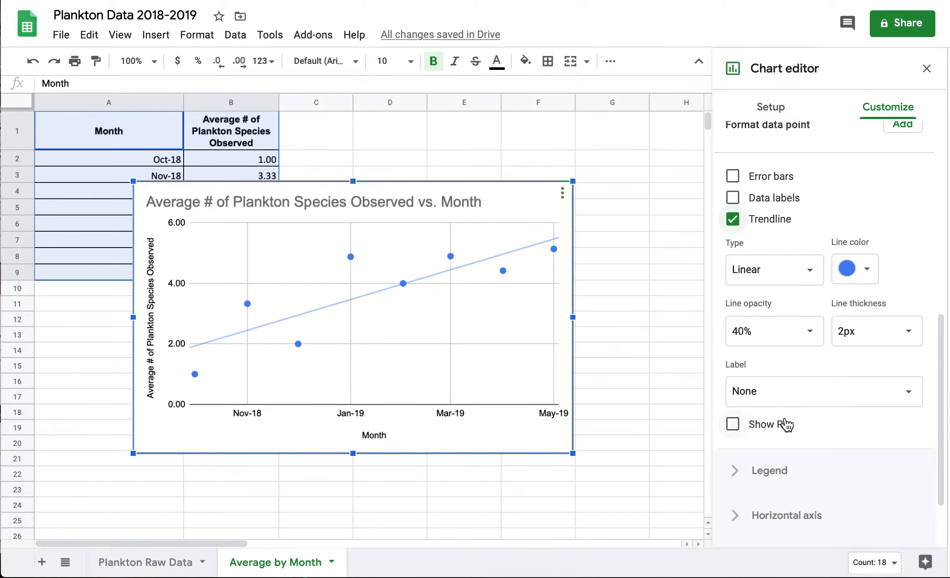
left_click(777, 396)
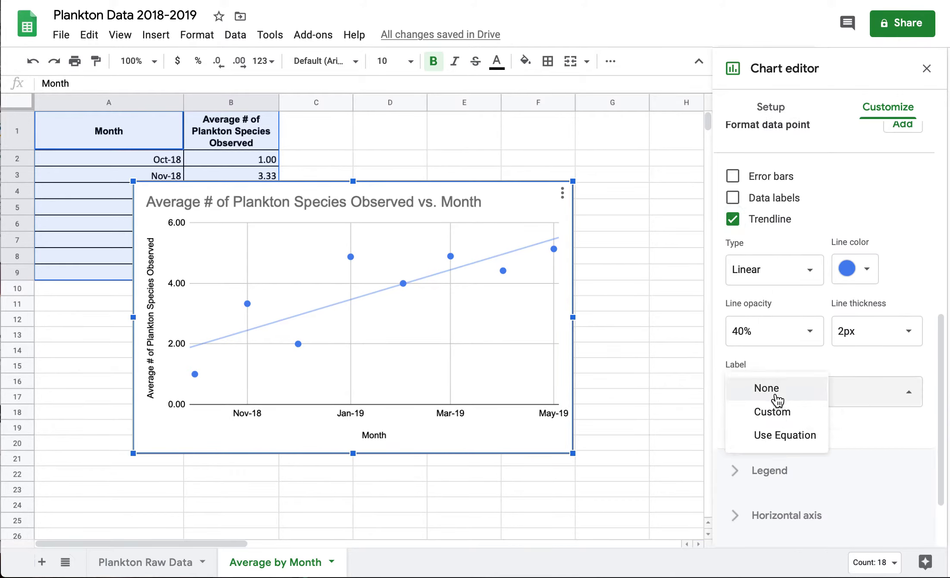
left_click(785, 434)
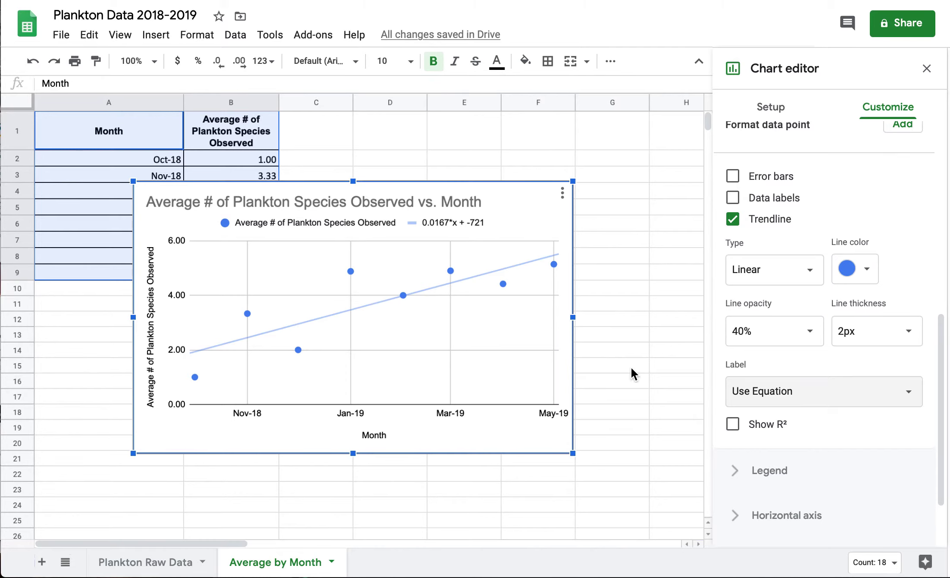
Enable Show R² so the legend adds R² = 0.674 after the equation
left_click(770, 430)
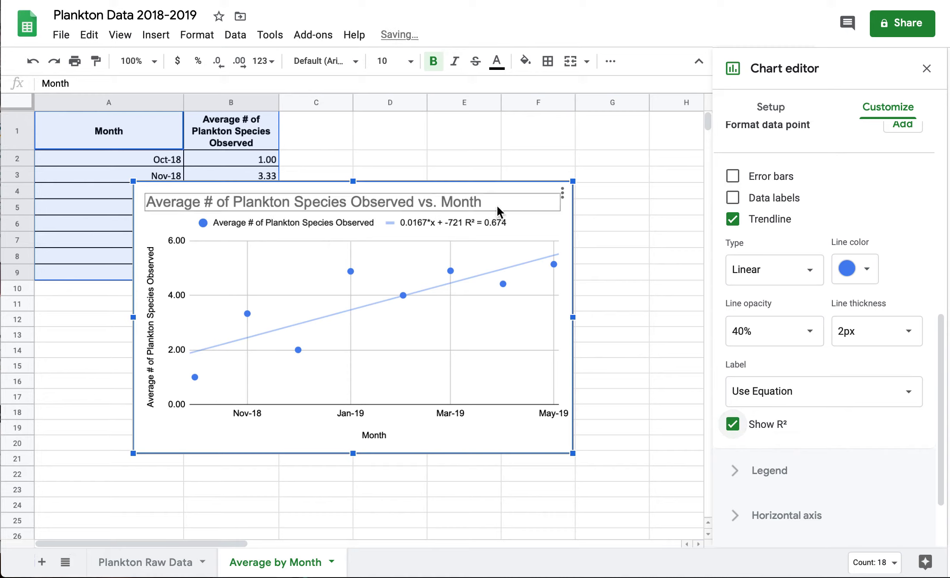